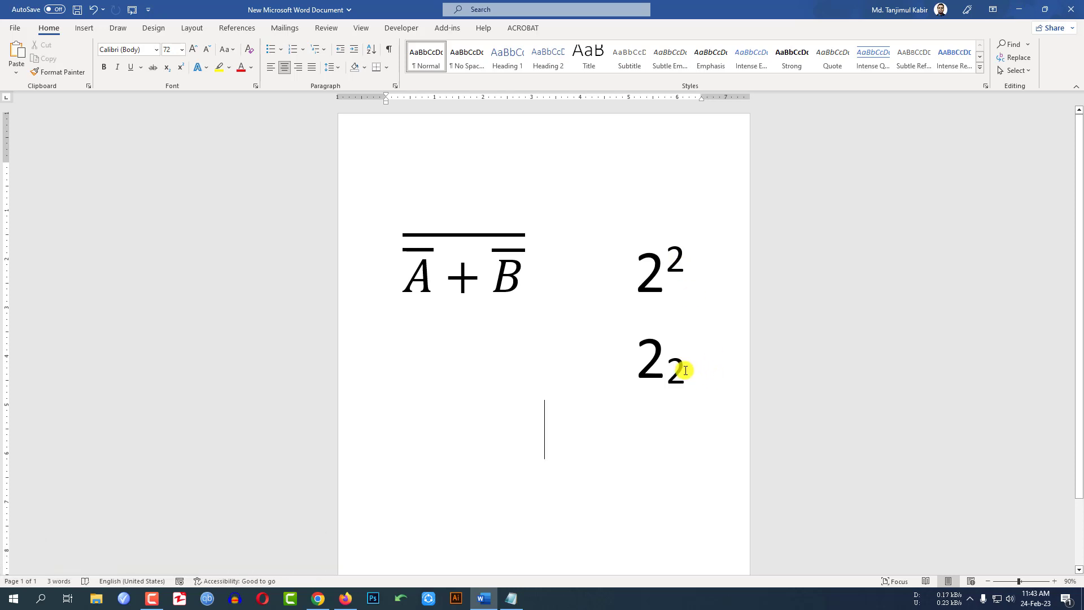
- Start a new page with Ctrl+Enter and write 24 on it
left_click(643, 360)
left_click(519, 281)
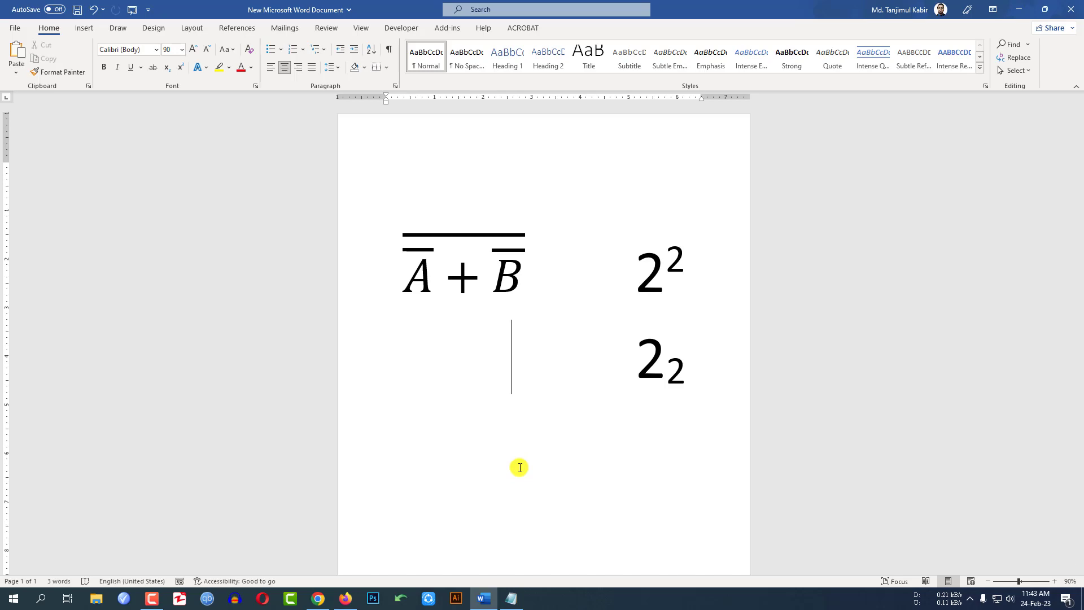
key("ctrl+Return")
type("2")
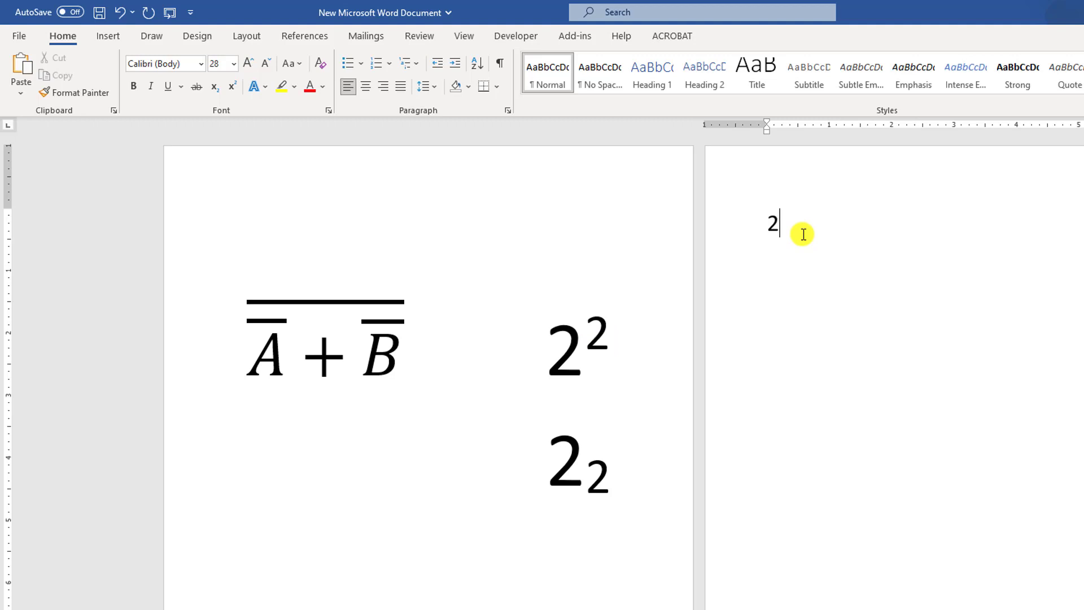
type("4")
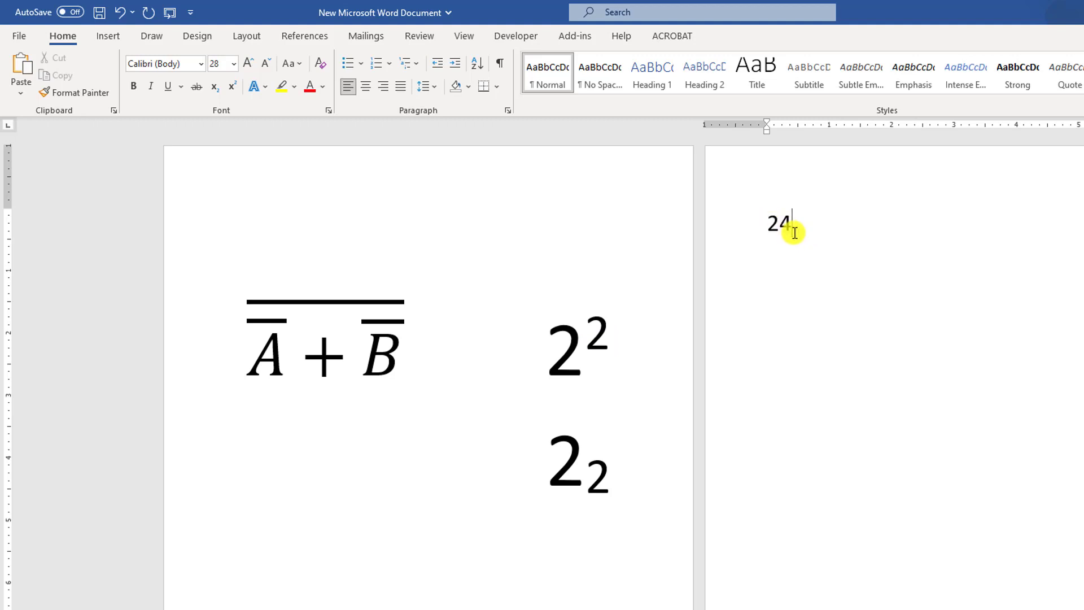
left_click_drag(794, 232, 779, 232)
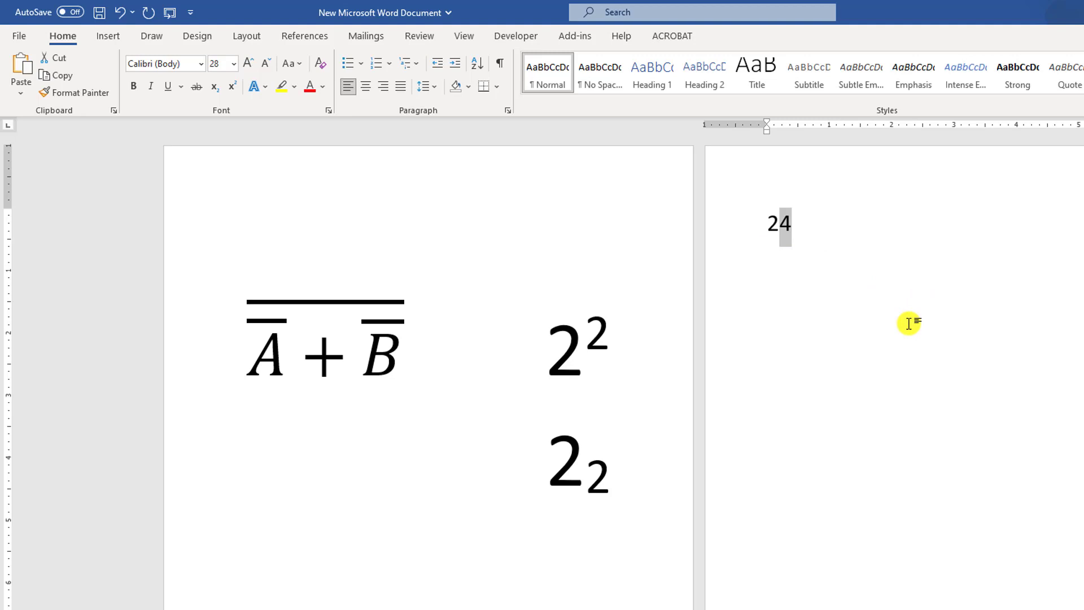
left_click(796, 228)
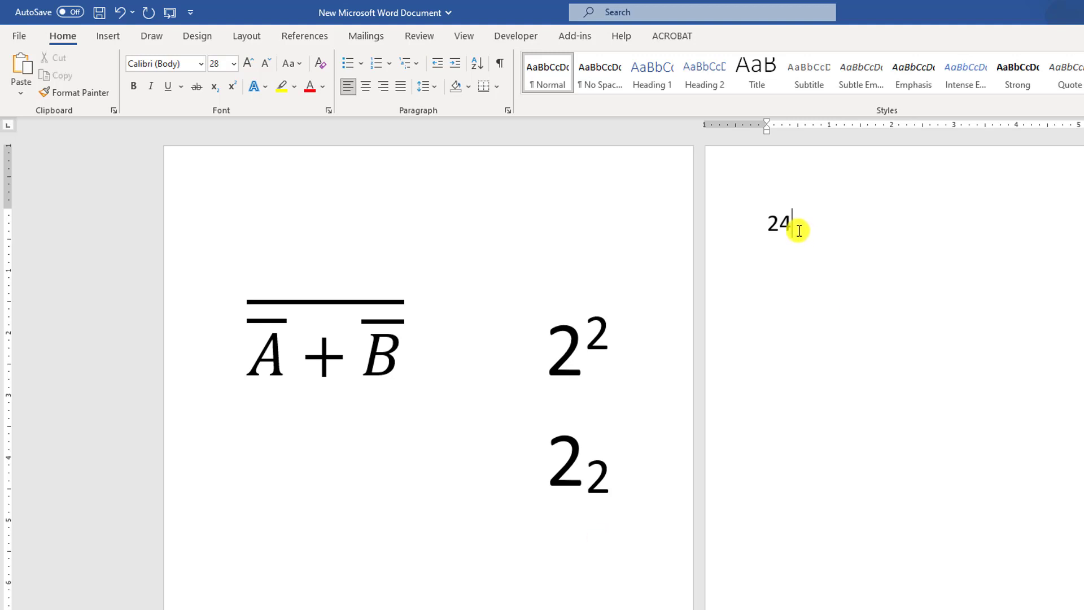
- Raise the 4 to a superscript so the line reads 2⁴, then turn superscript off
left_click_drag(790, 227, 780, 226)
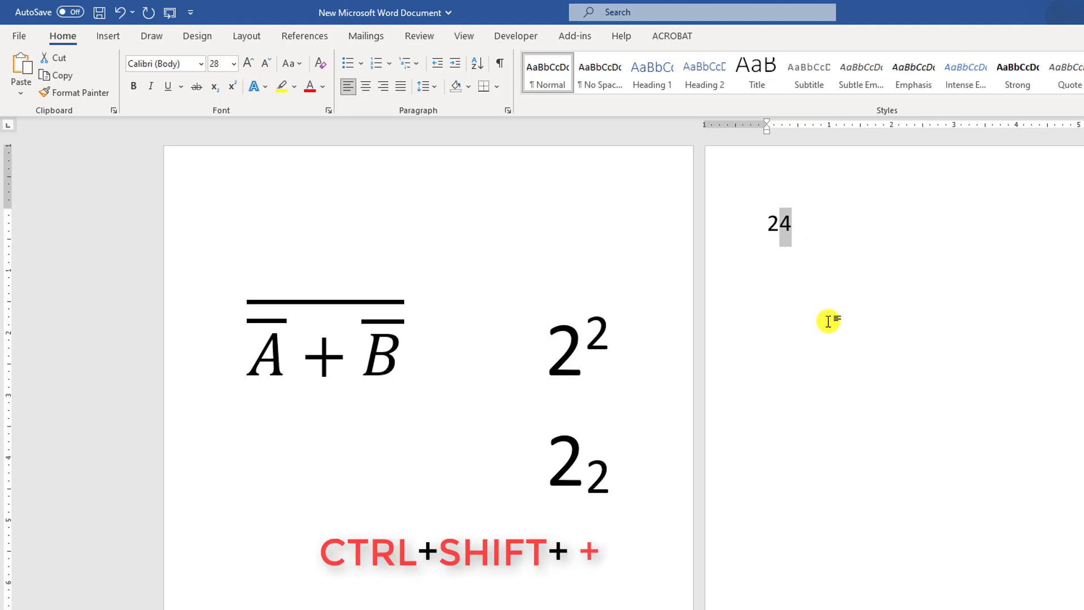
key("ctrl+shift+plus")
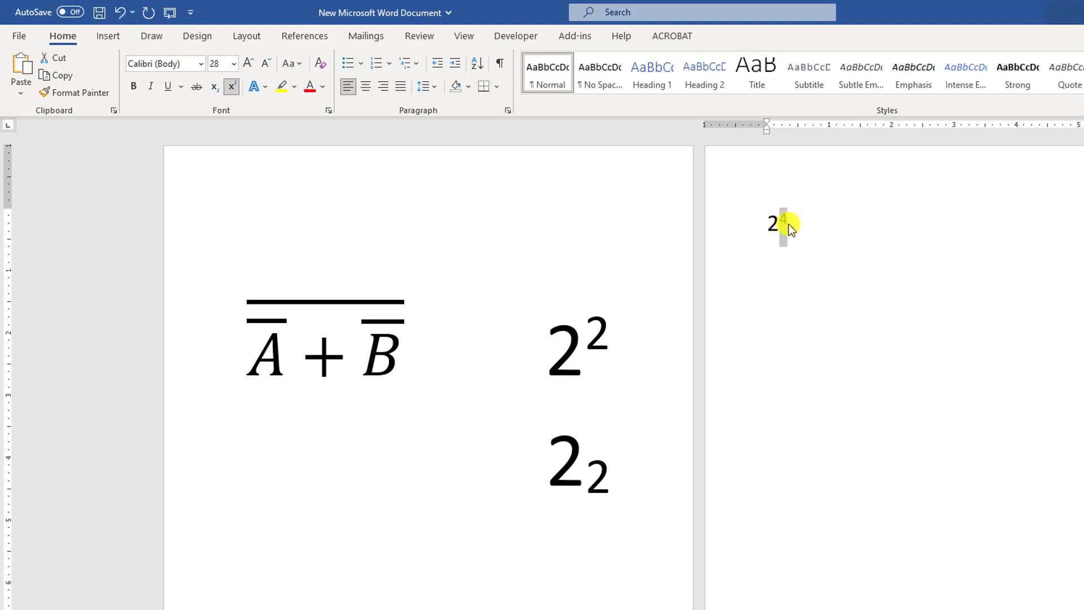
left_click(788, 220)
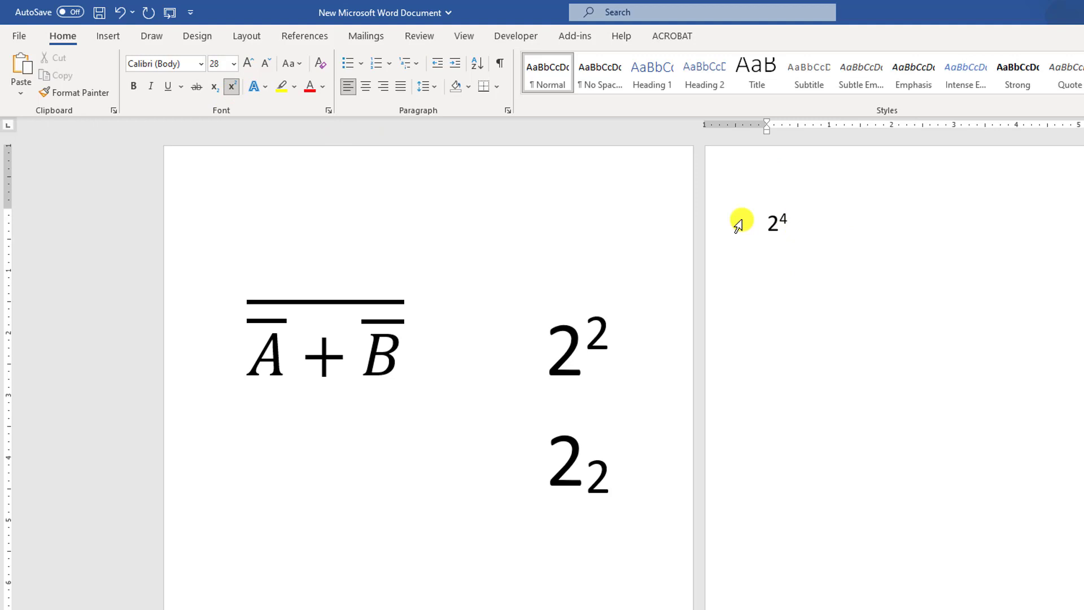
left_click(233, 87)
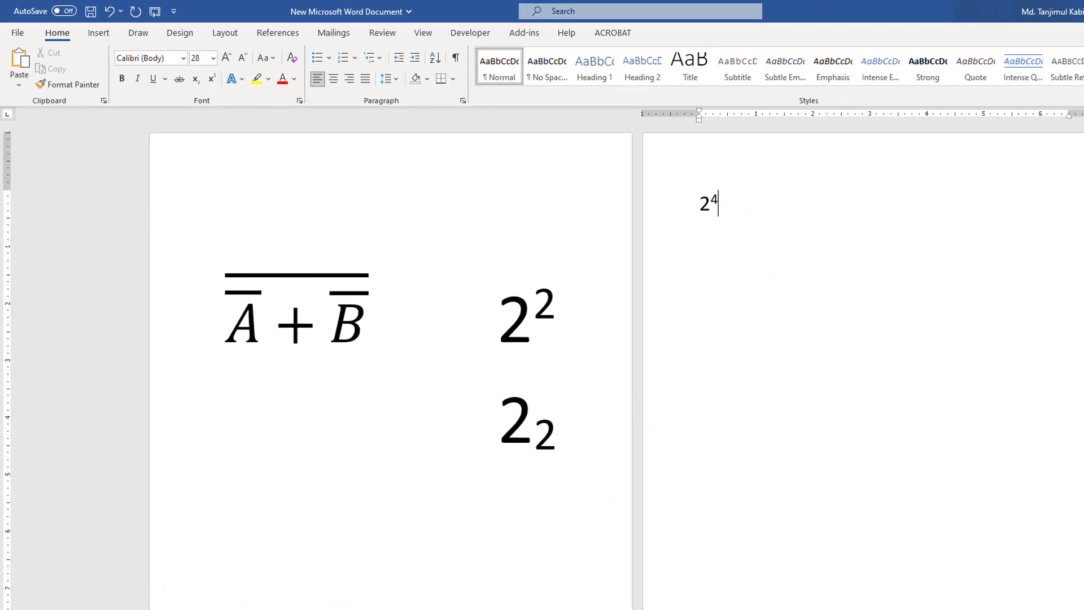
- Launch the On-Screen Keyboard from Windows search and move it to the lower right
key("super+s")
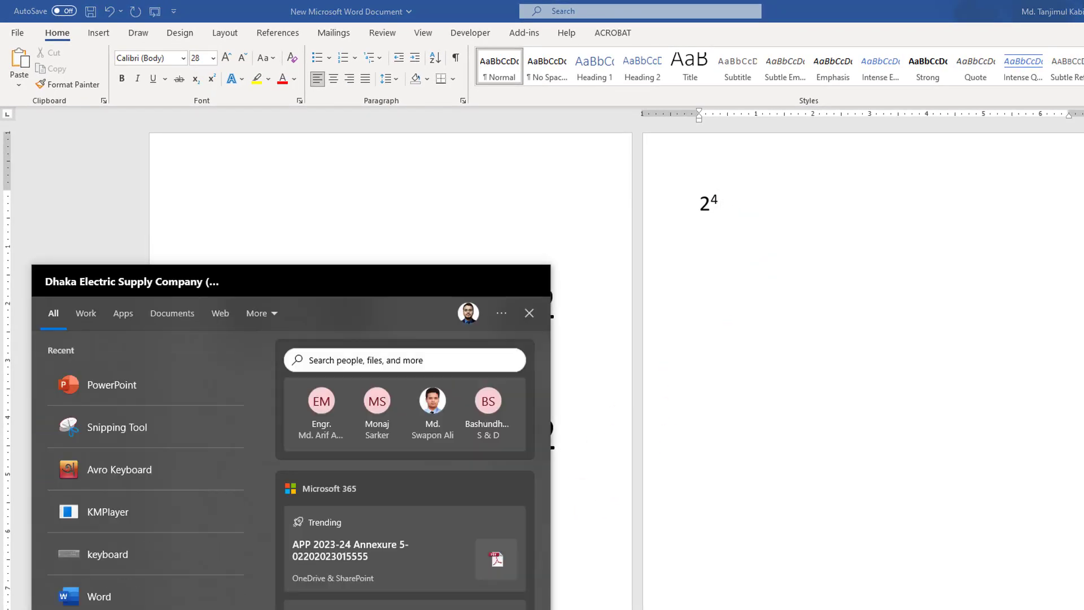
type("keyboard")
left_click(139, 369)
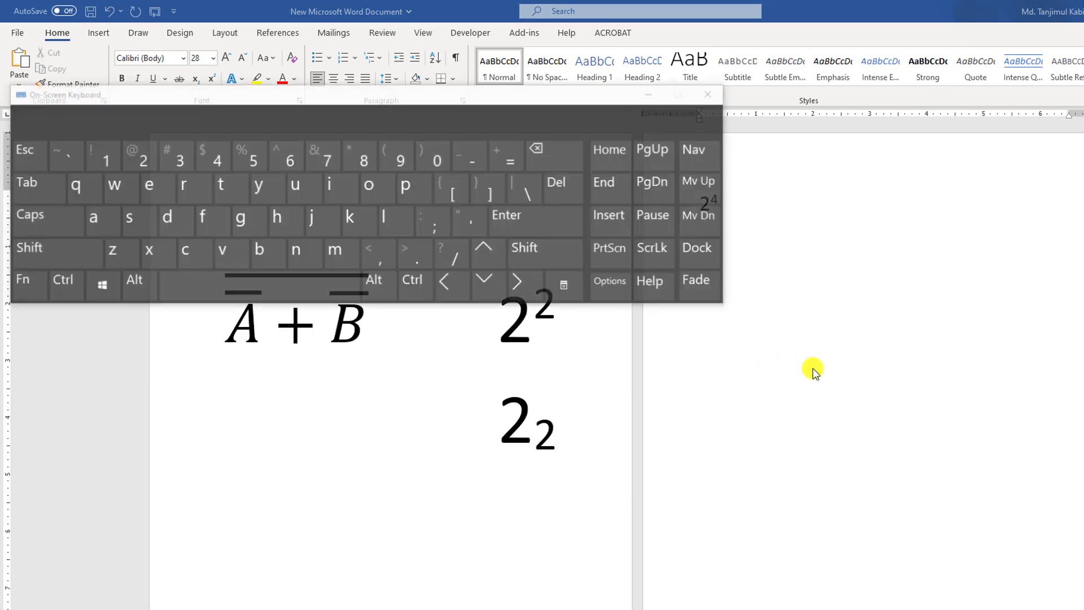
mouse_move(494, 98)
left_mouse_down()
mouse_move(988, 366)
mouse_move(795, 330)
left_mouse_up()
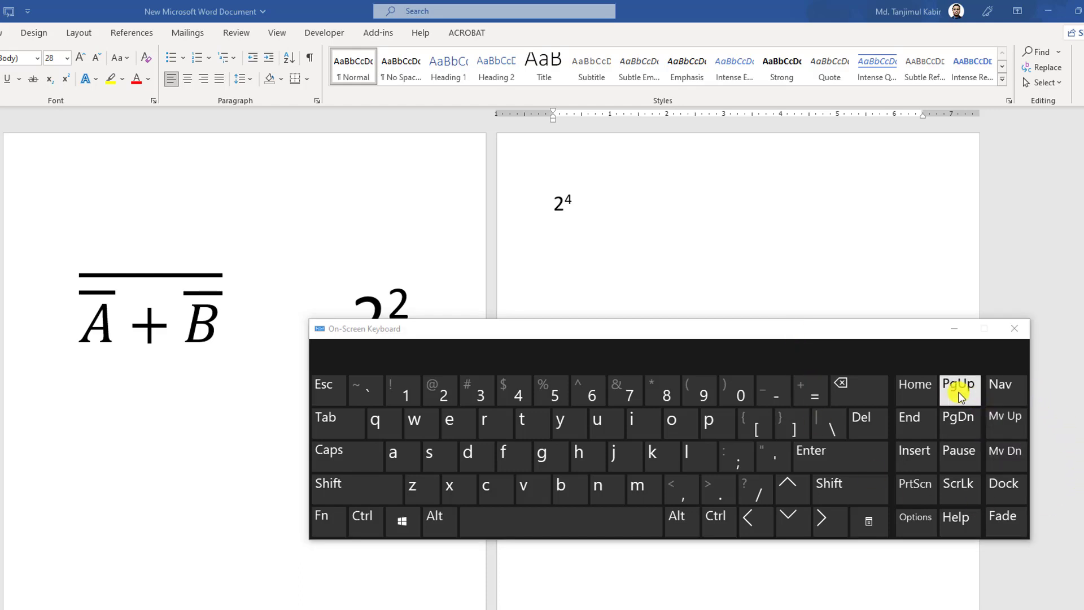
- Minimise the keyboard and make the first 23 read 2³ via Ctrl+Shift++
left_click(956, 330)
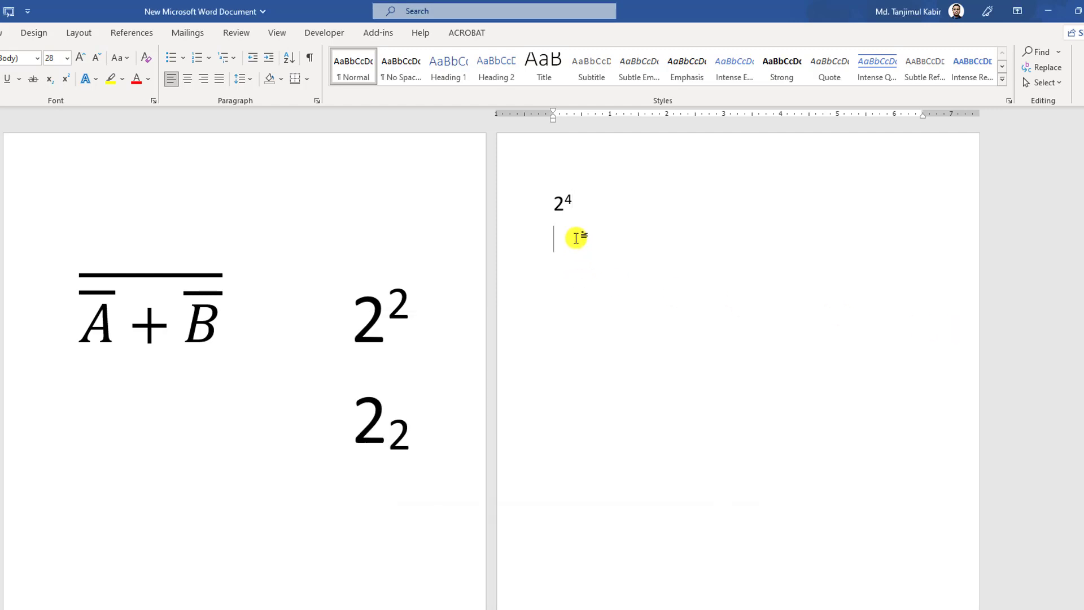
type("2")
type("3")
left_click_drag(583, 243, 565, 243)
key("ctrl+shift+plus")
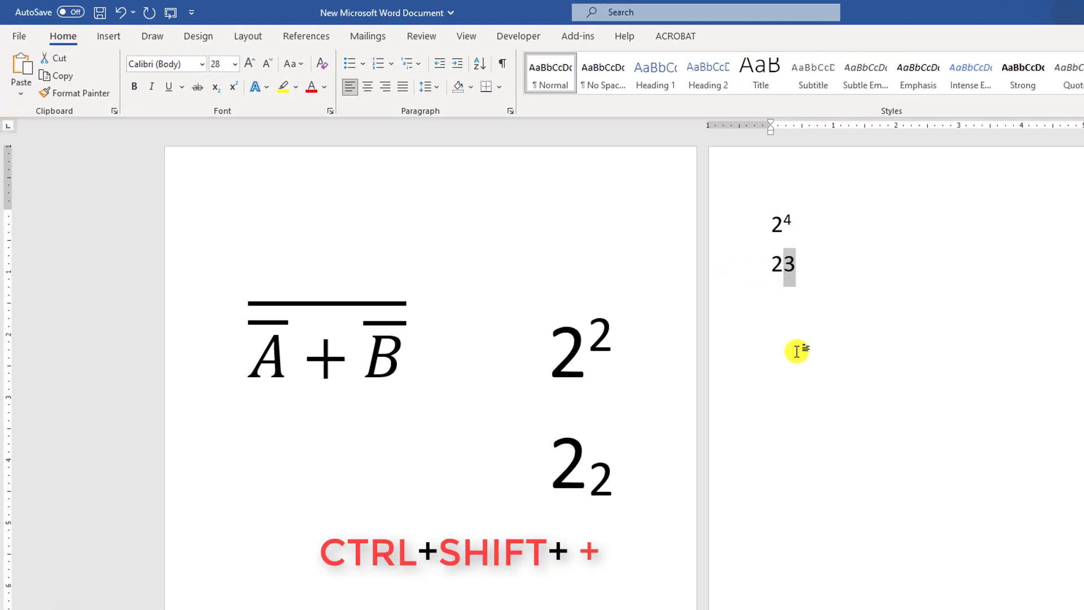
key("ctrl+shift+plus")
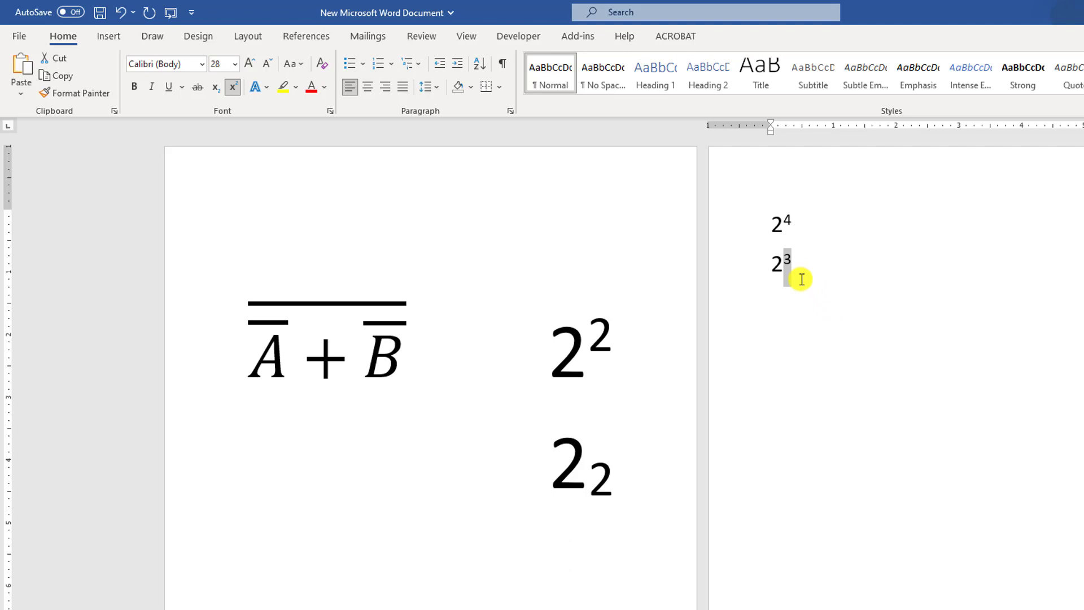
left_click(801, 268)
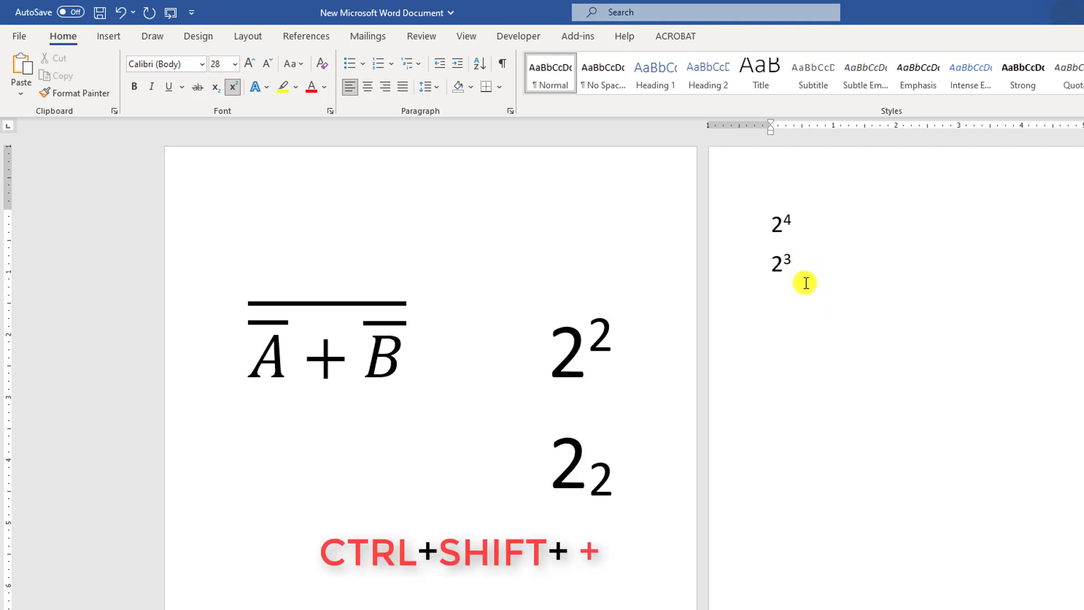
key("ctrl+shift+plus")
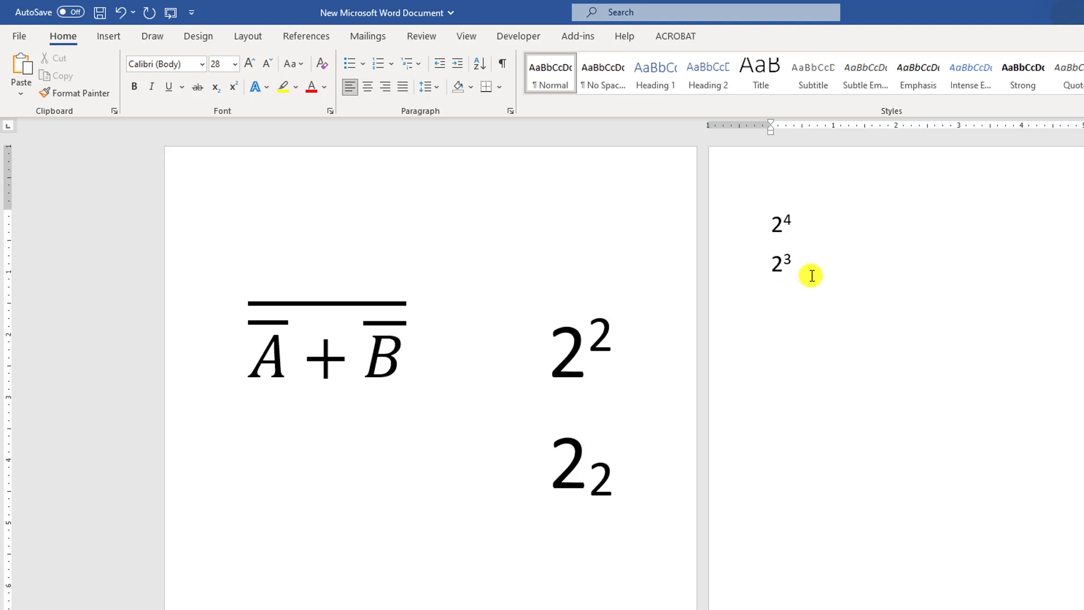
type(" 2")
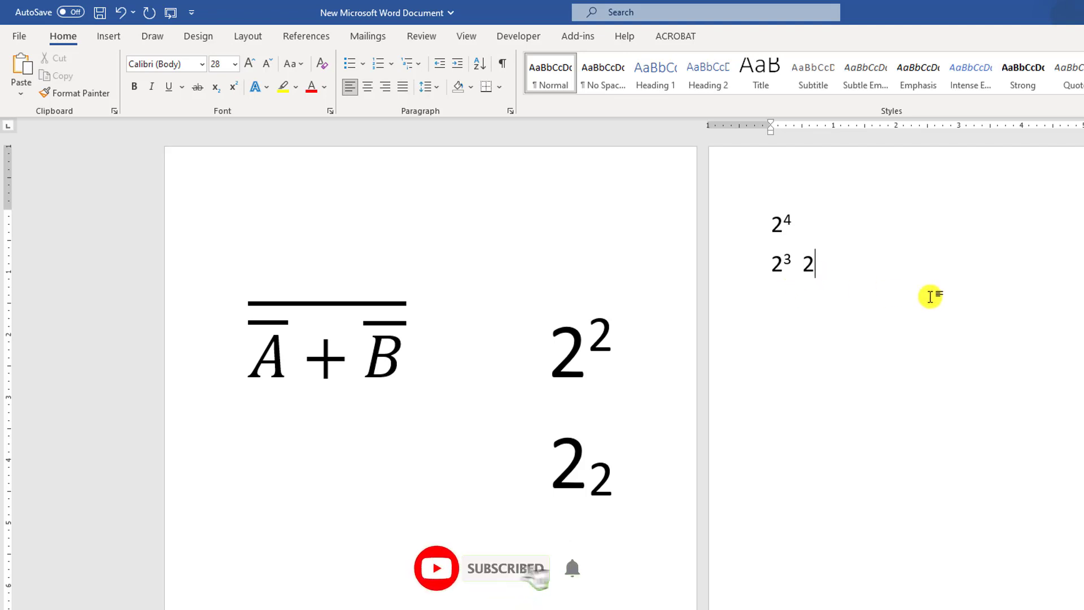
type("3")
- Make the second 23 read 2³ using the Home ribbon's Superscript button
left_click_drag(828, 266, 815, 265)
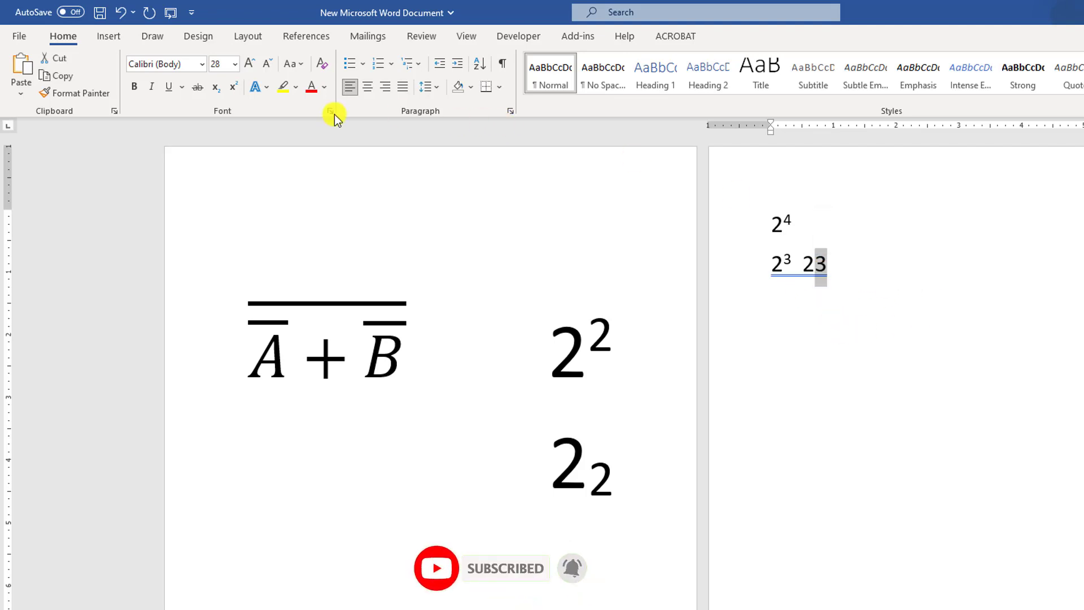
left_click(234, 87)
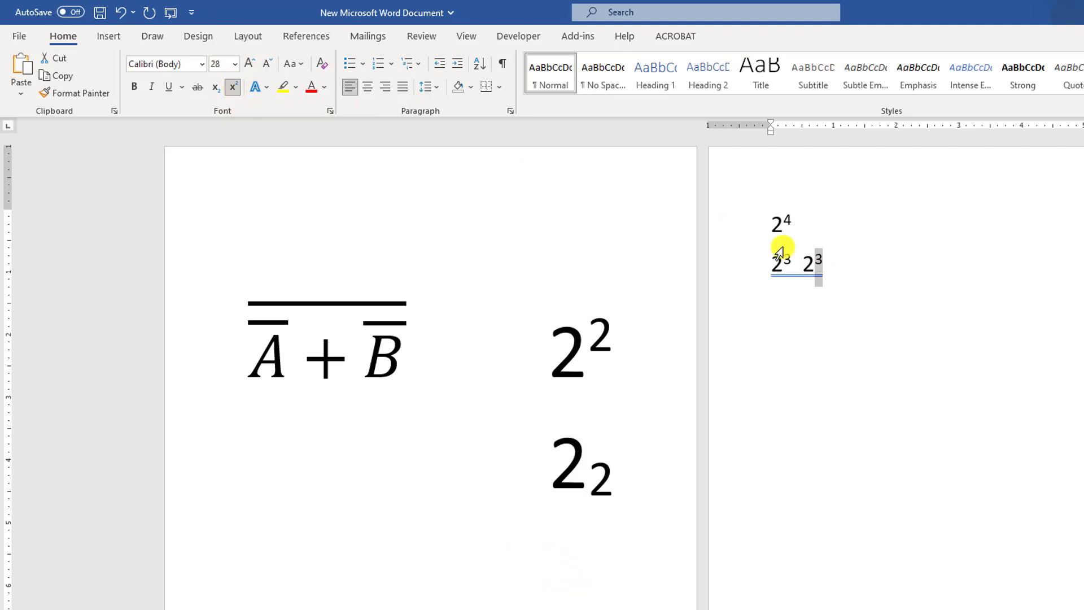
left_click(830, 268)
type("2")
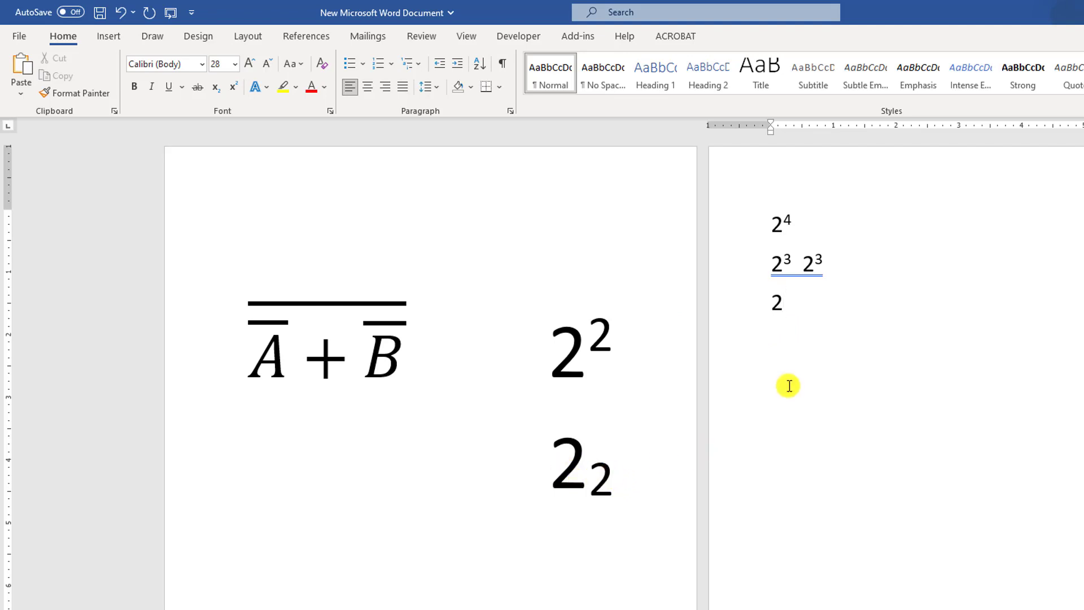
type("3")
- Make the 3 on the third line a subscript (2₃) and turn subscript off again
left_click_drag(787, 303, 797, 303)
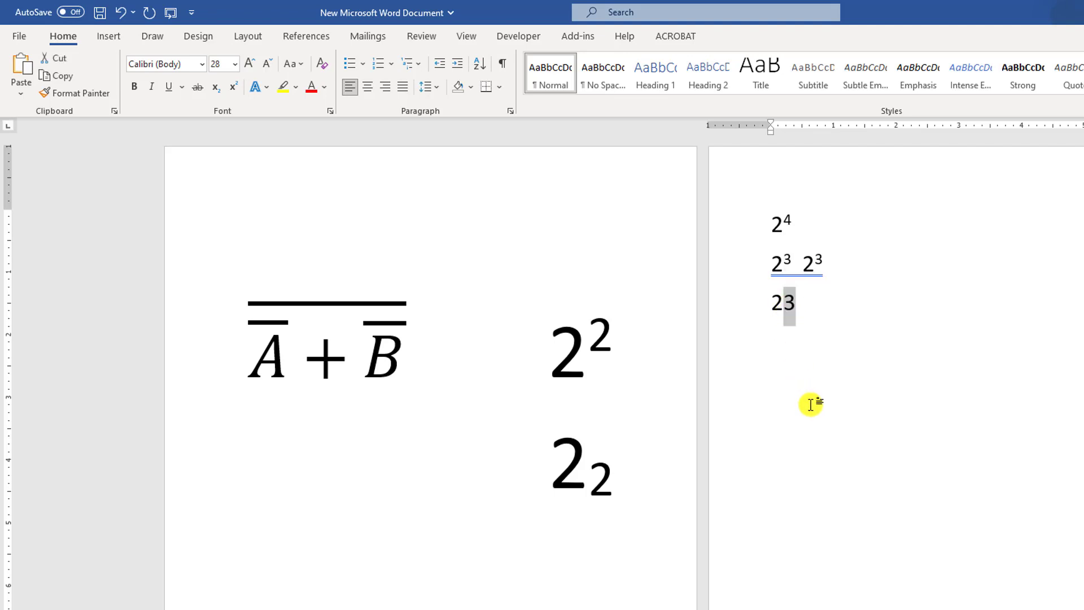
key("ctrl+shift+equal")
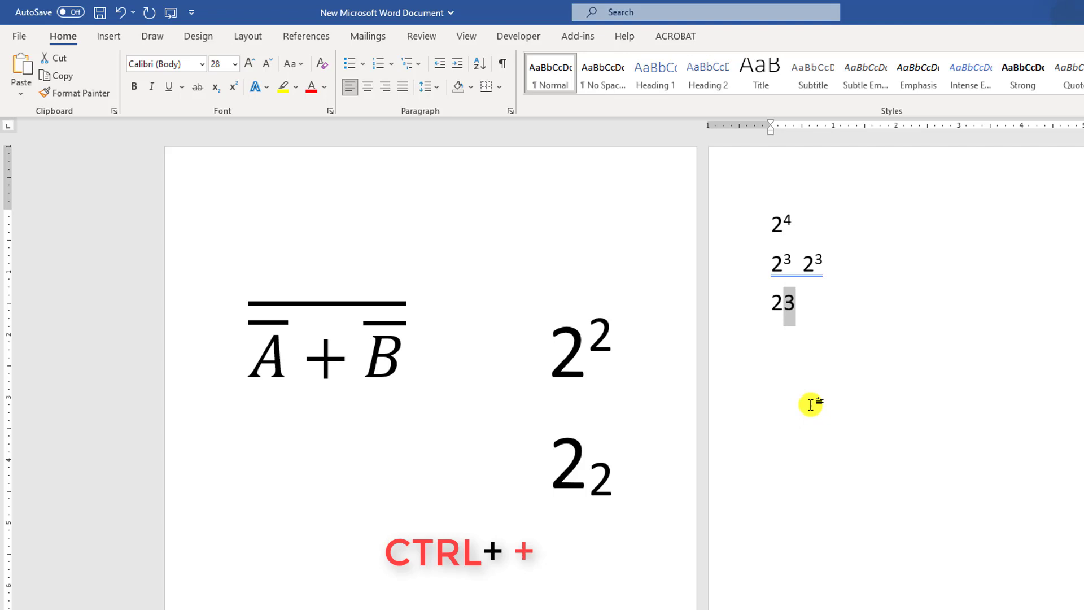
key("ctrl+equal")
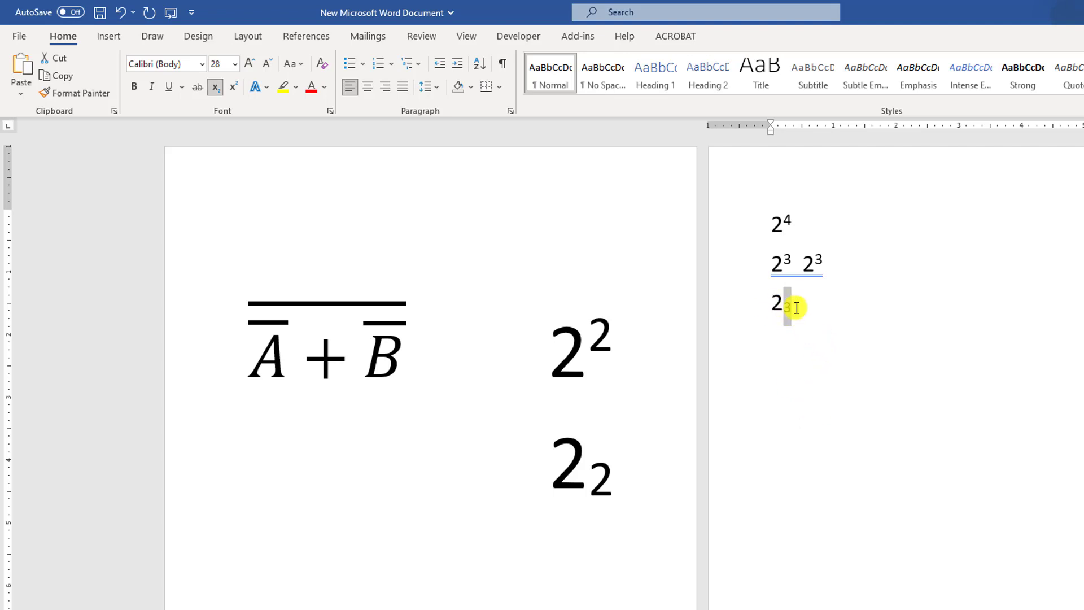
left_click(806, 315)
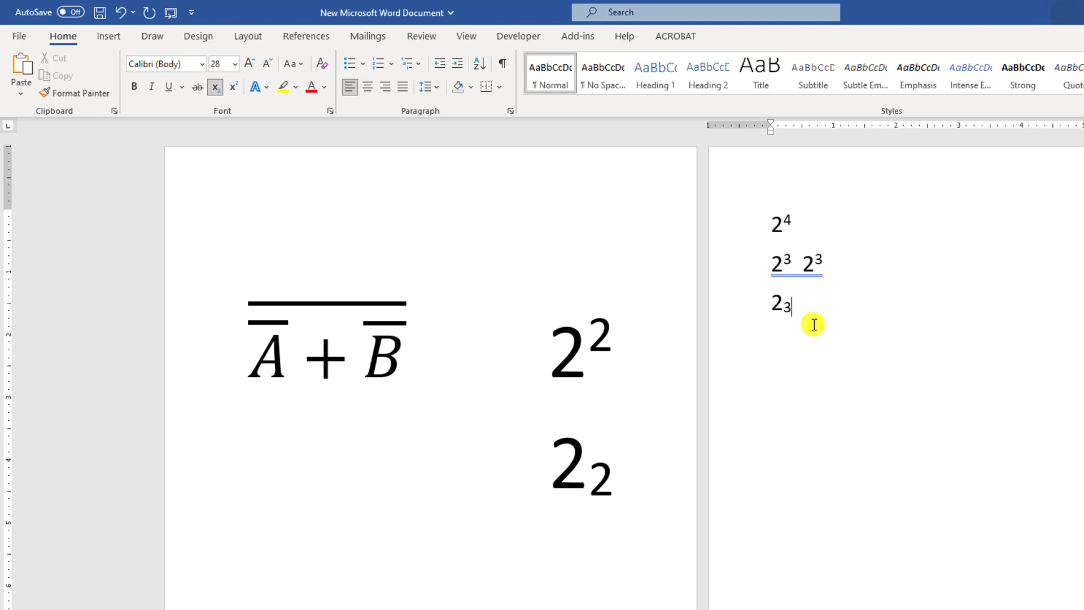
left_click(218, 87)
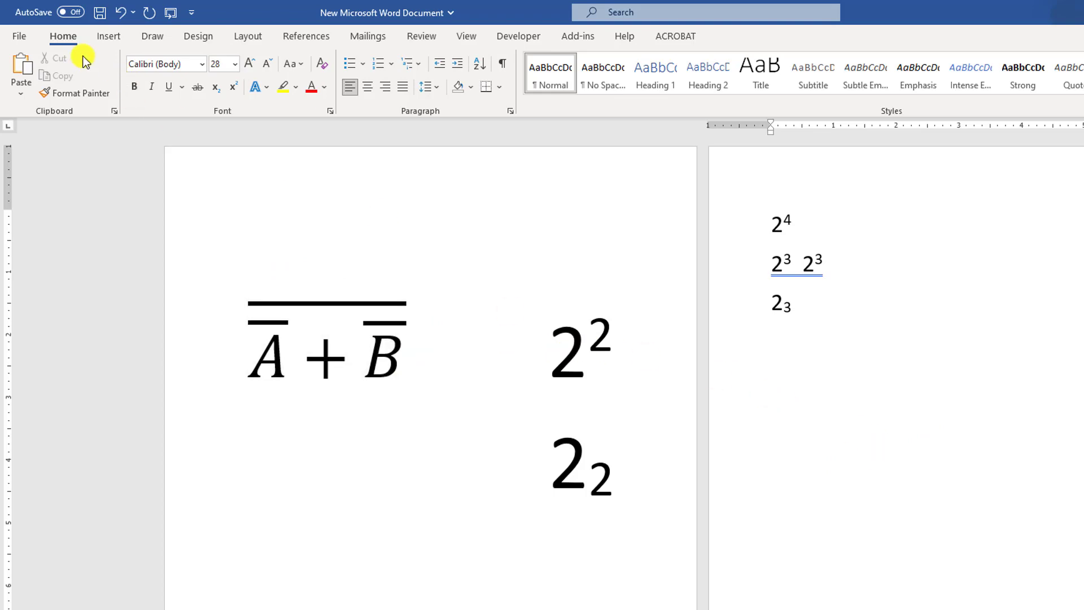
- Insert a new blank equation below 2₃ and enter A+B in it
left_click(101, 38)
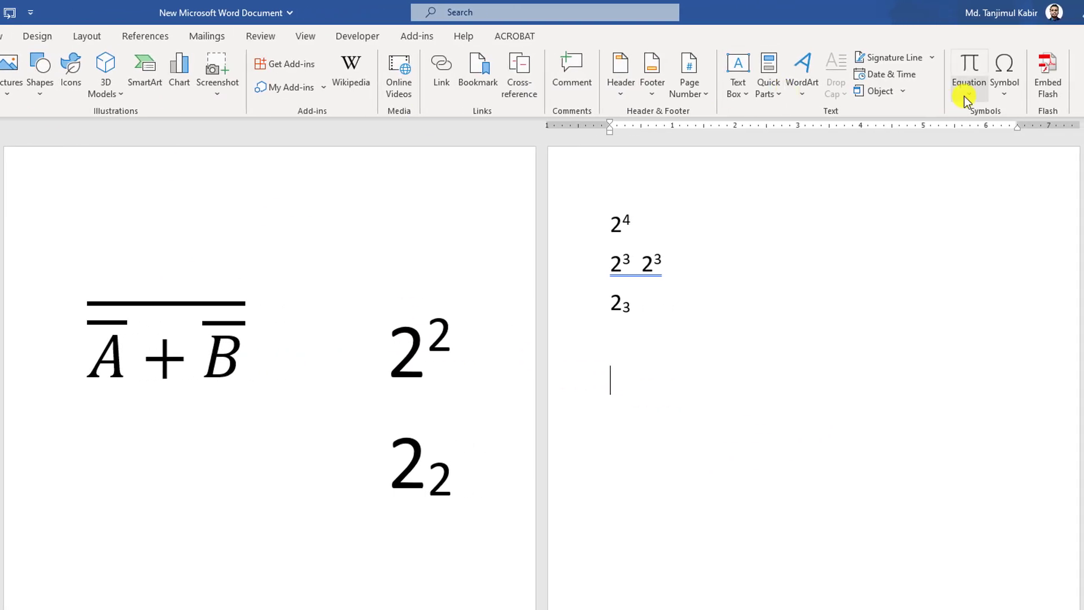
left_click(897, 67)
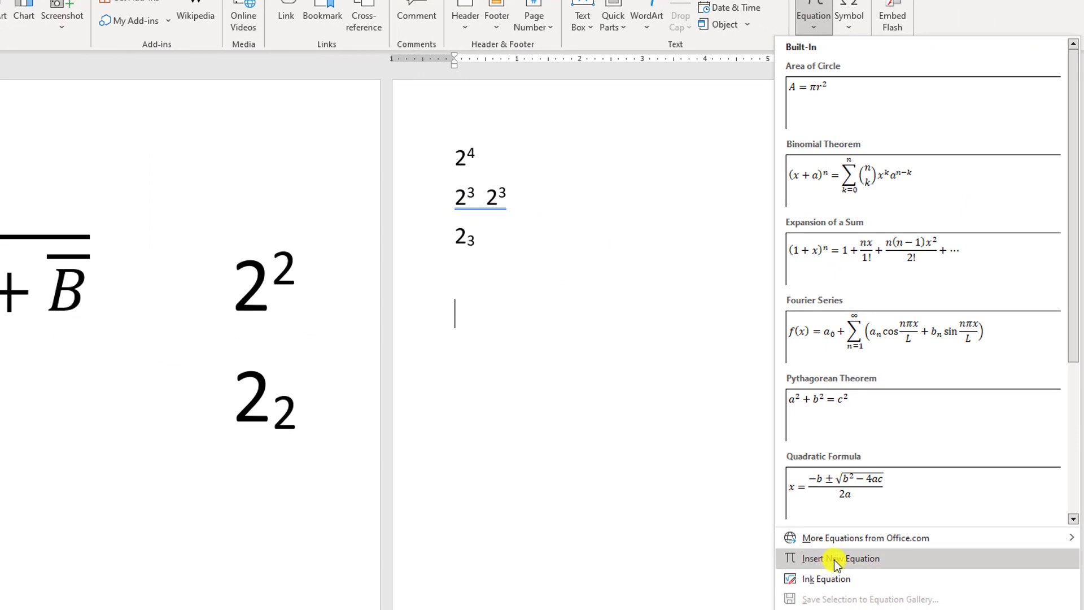
left_click(835, 559)
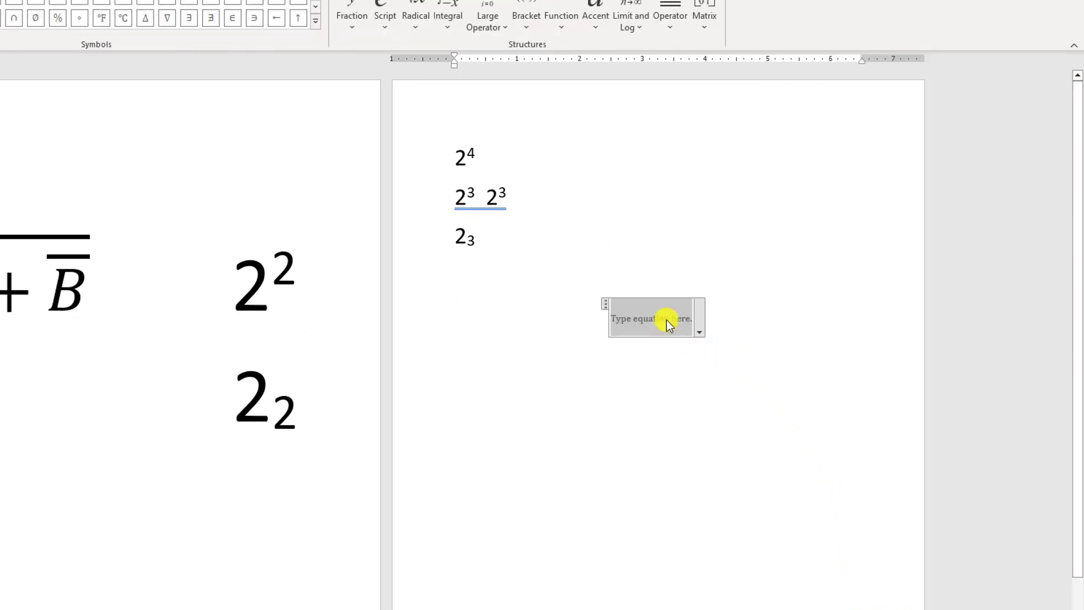
type("a")
key("BackSpace")
type("A")
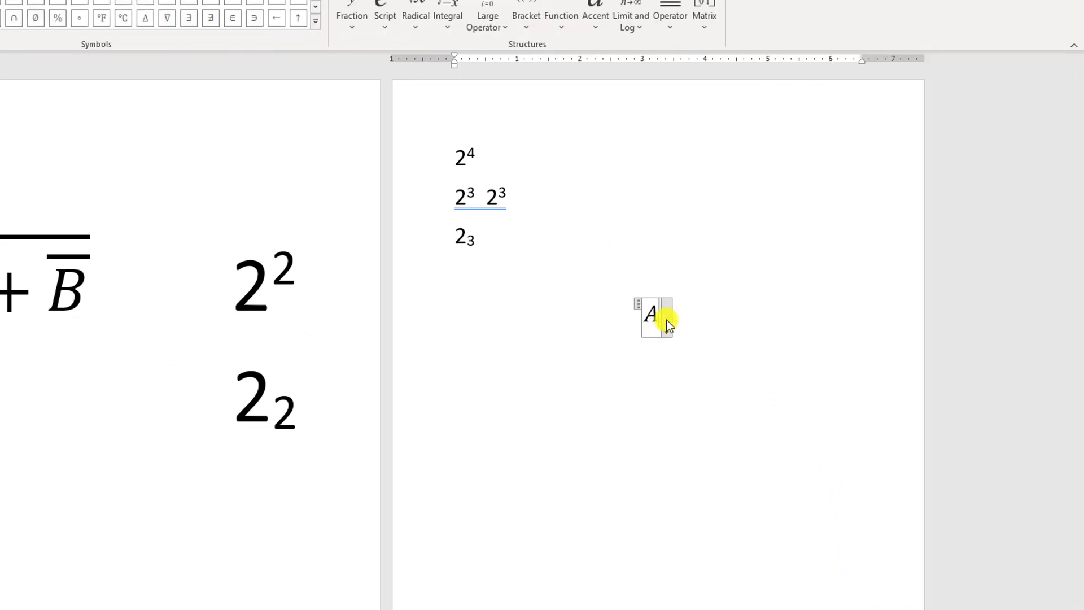
type("+B")
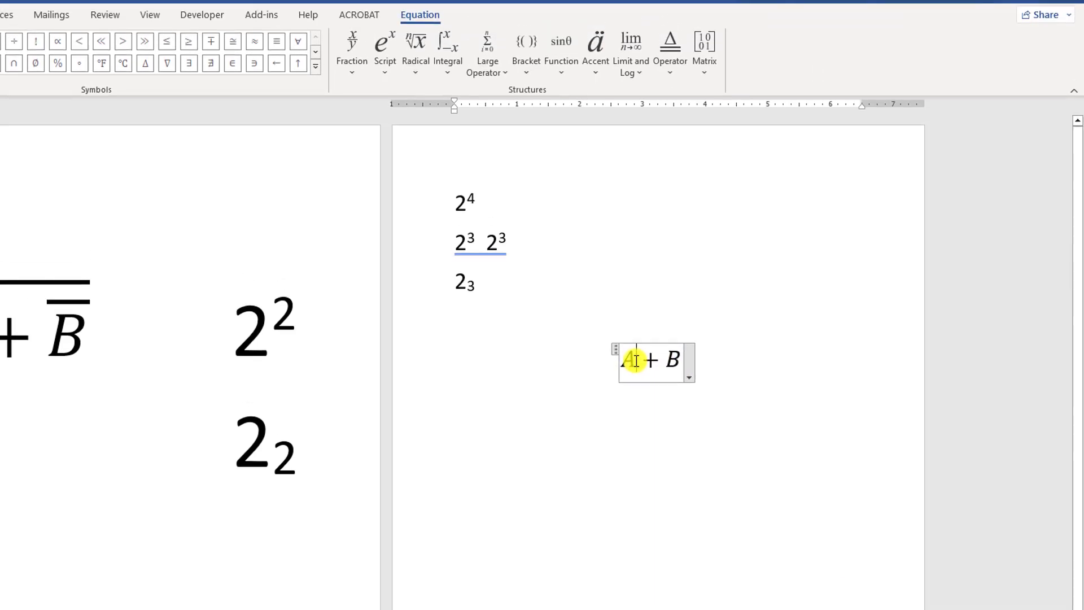
- Put an Overbar accent over A and over B in the equation
double_click(624, 317)
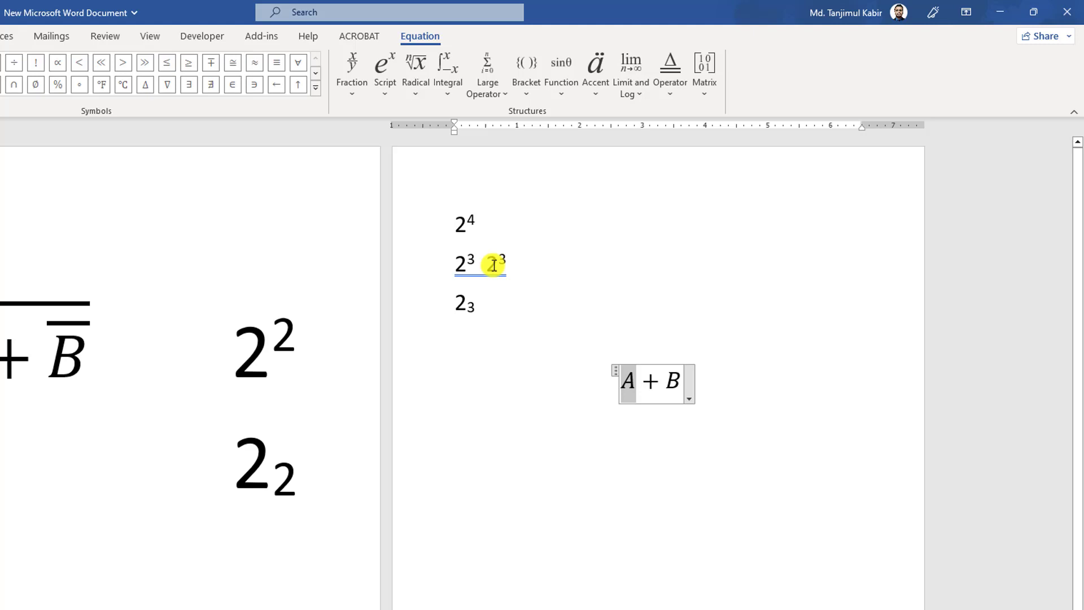
left_click(596, 100)
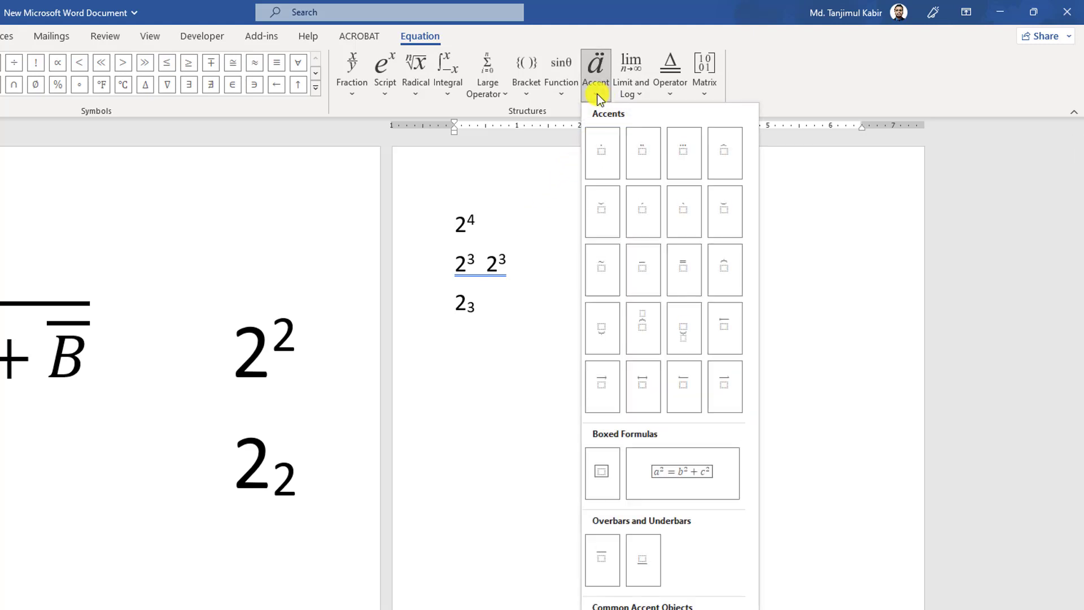
left_click(603, 561)
double_click(672, 388)
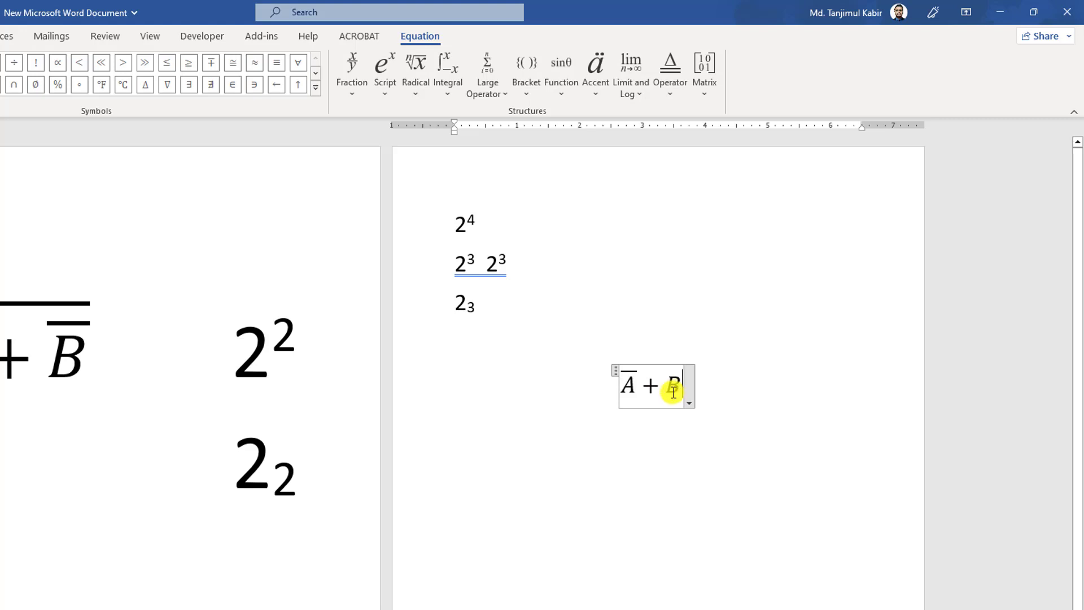
left_click(595, 100)
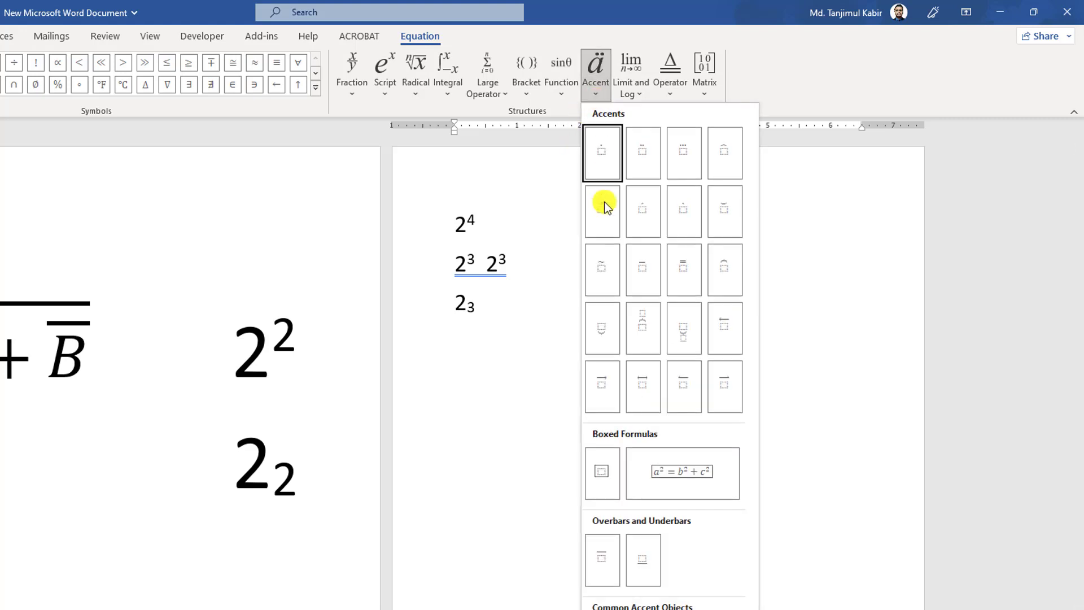
left_click(643, 541)
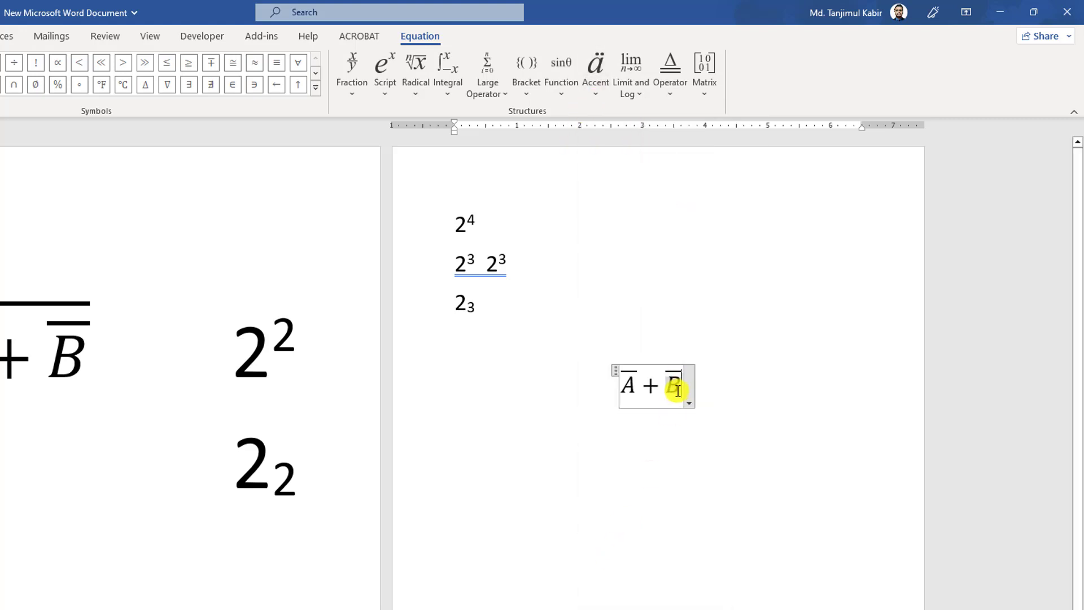
- Add one Overbar across the whole A̅ + B̅ expression and leave the equation
left_click_drag(675, 389, 624, 389)
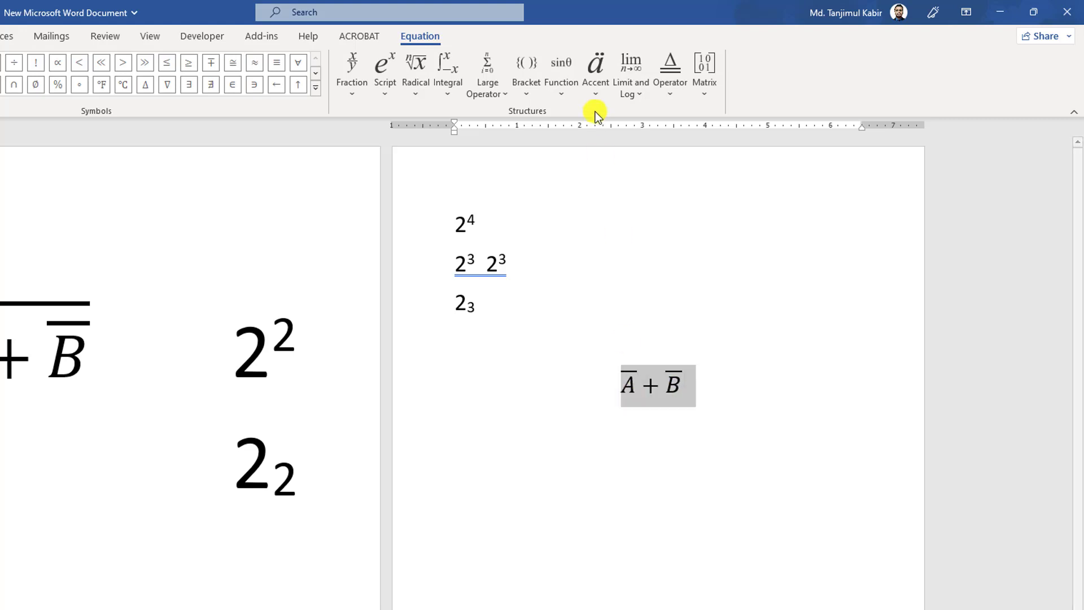
left_click(594, 92)
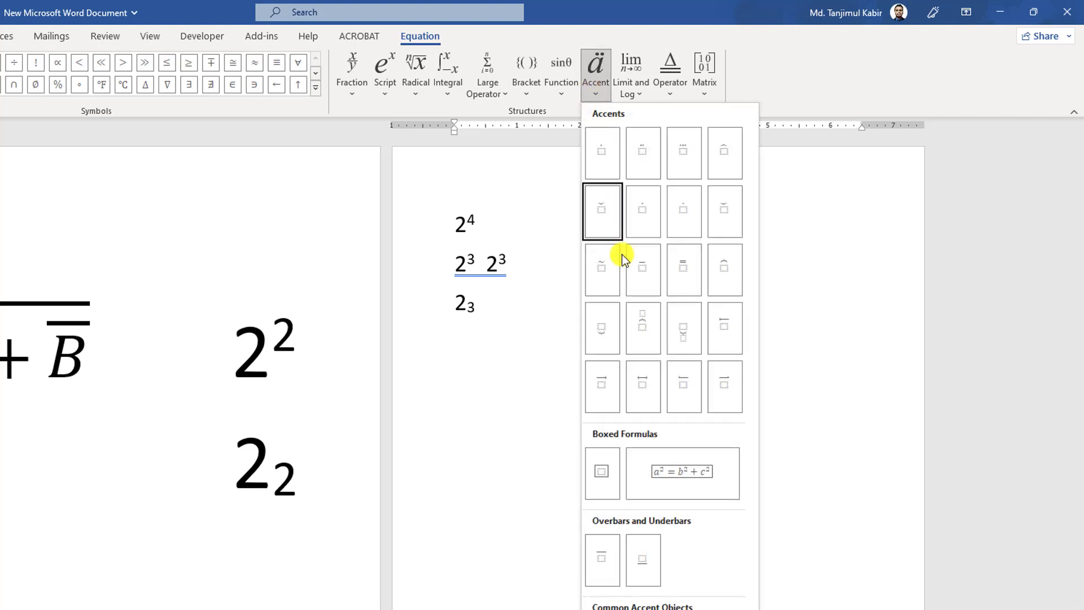
left_click(607, 546)
left_click(730, 395)
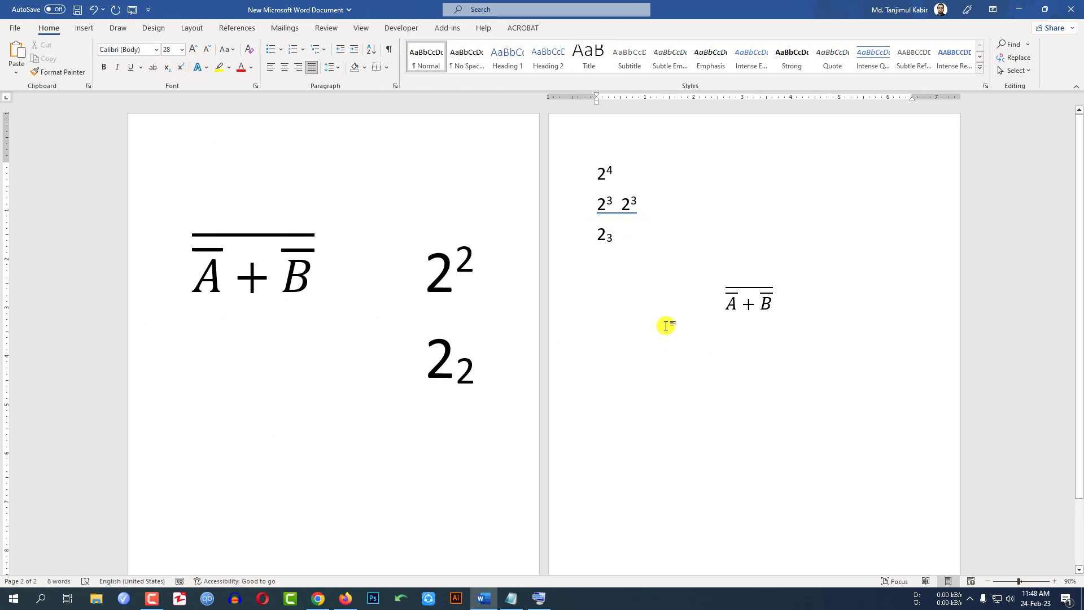
- Place the caret on the empty line below 2₃ and write 22 there
left_click(600, 280)
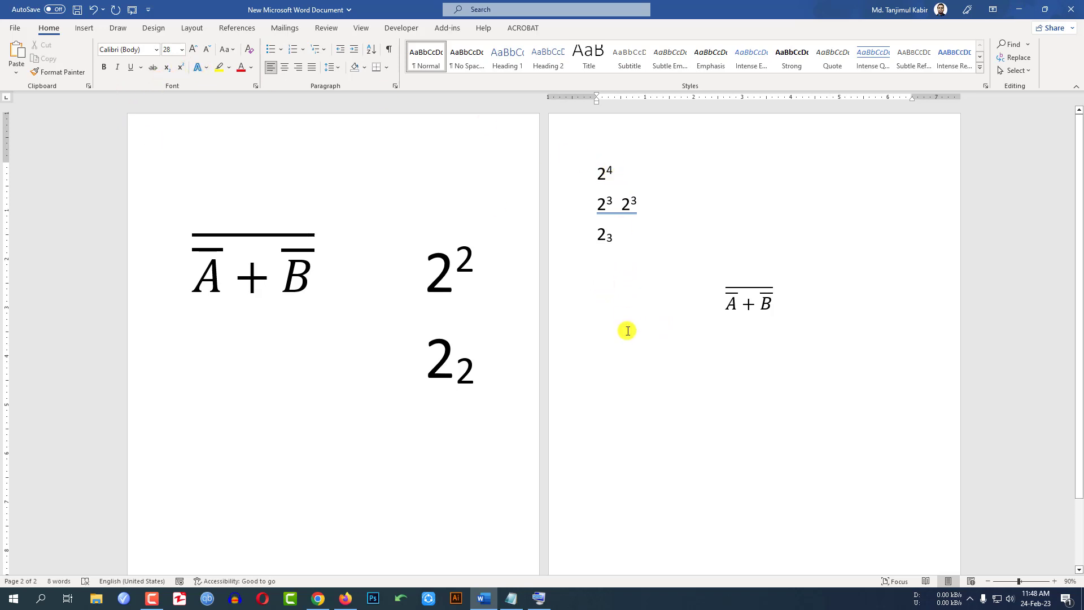
type("22")
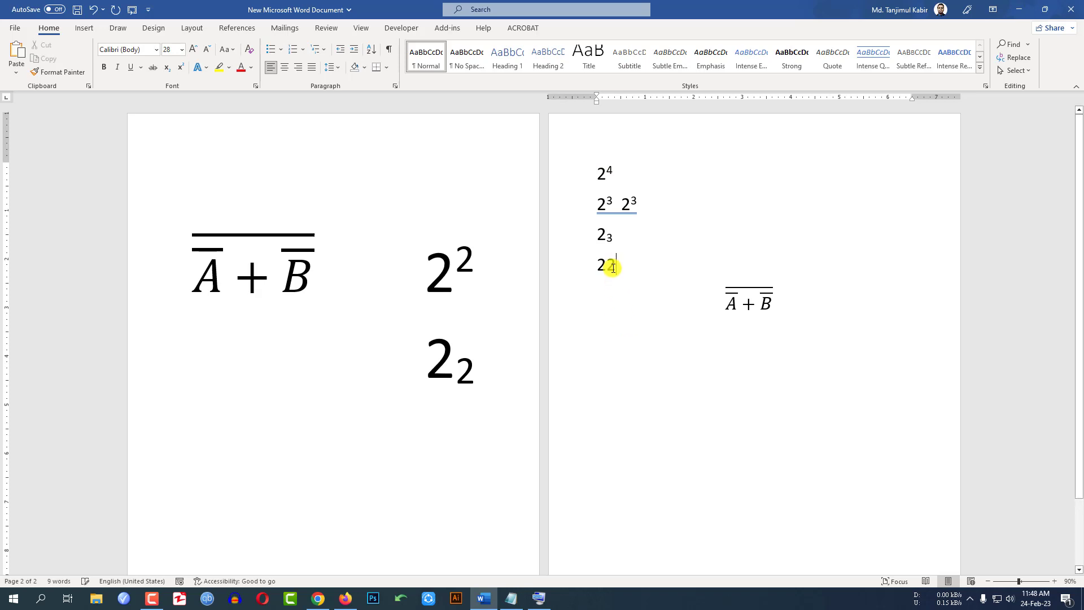
- Make the second 2 superscript so the line reads 2², and start a new line
left_click_drag(616, 265, 607, 265)
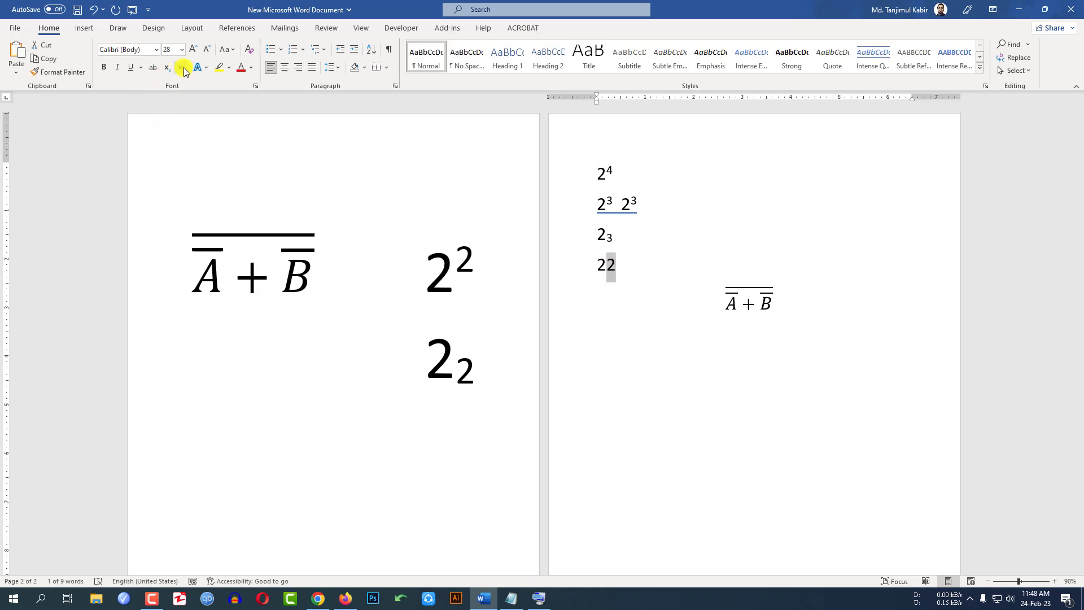
left_click(183, 69)
left_click(623, 269)
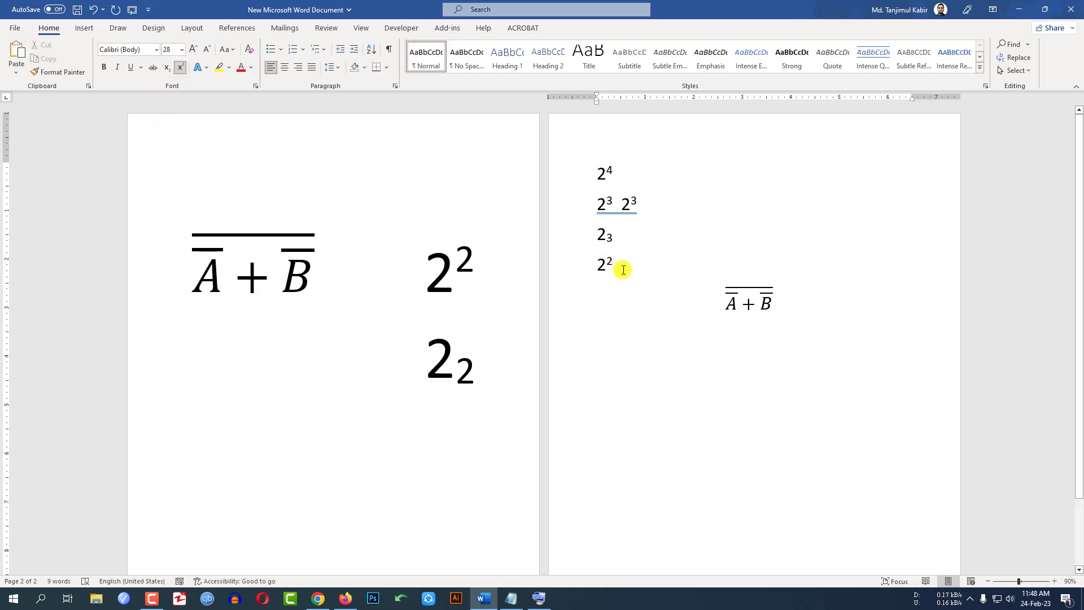
key("Return")
type("22")
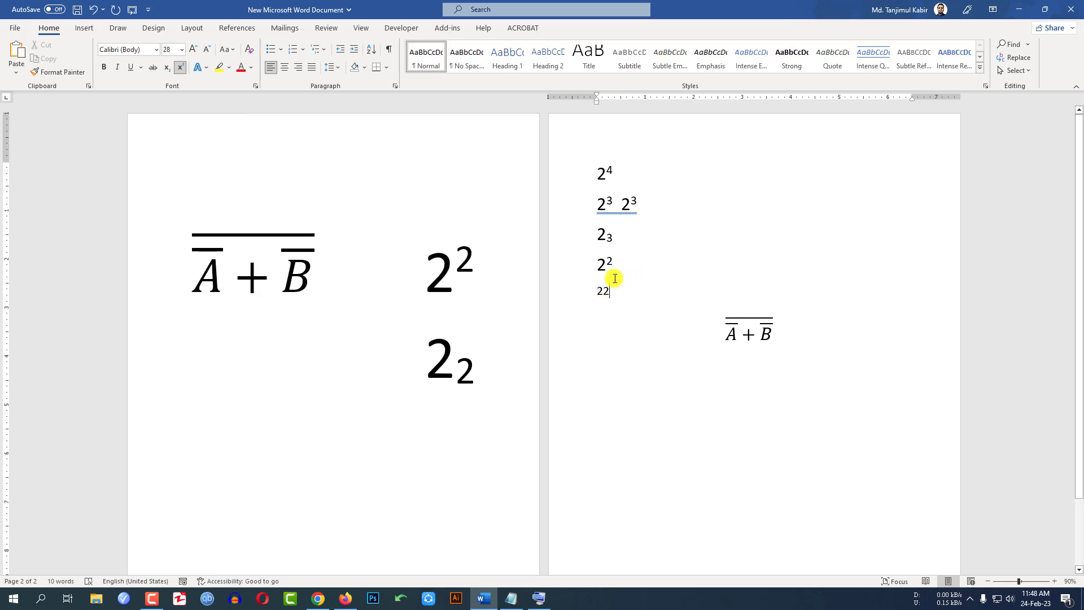
- Make the 22 on the new line superscript, ahead of the normal-size 2222
left_click_drag(610, 291, 603, 291)
left_click(181, 68)
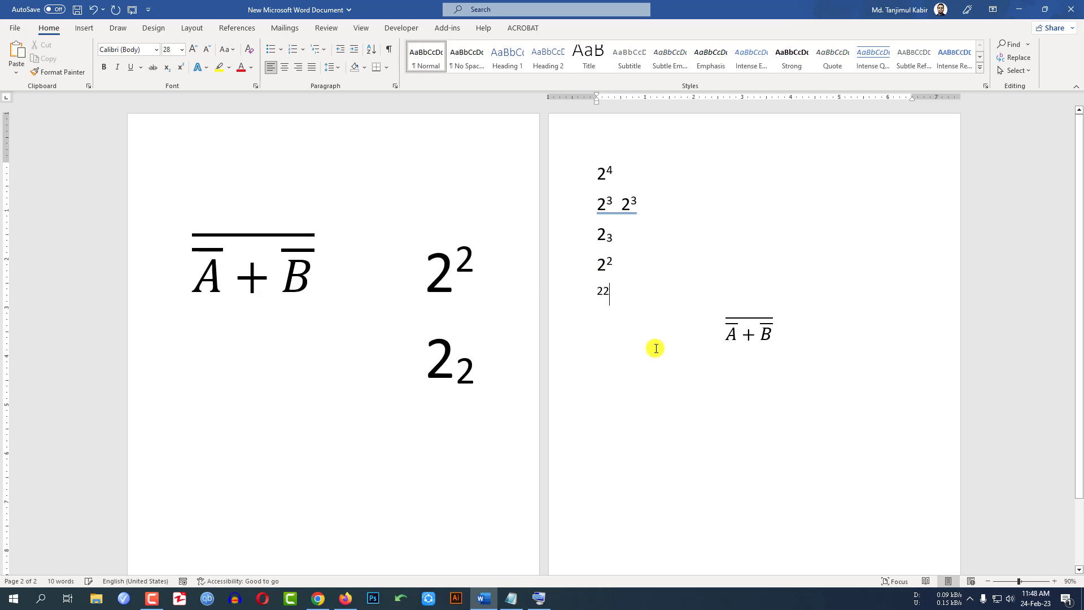
type("2222")
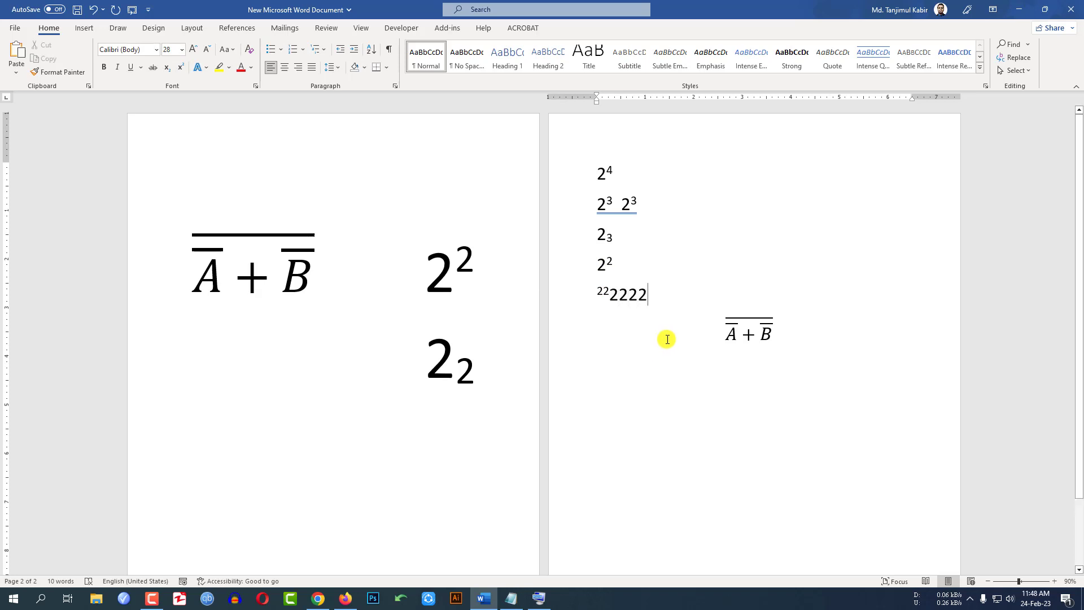